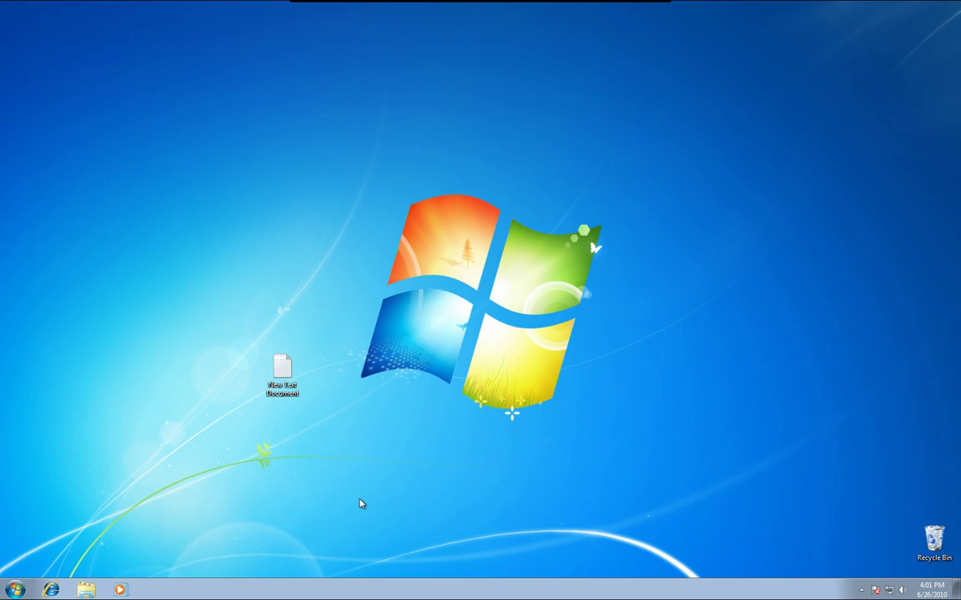
Open New Text Document.txt in Notepad, type a test line of " and @@@@@@@@@, then close it.
double_click(282, 371)
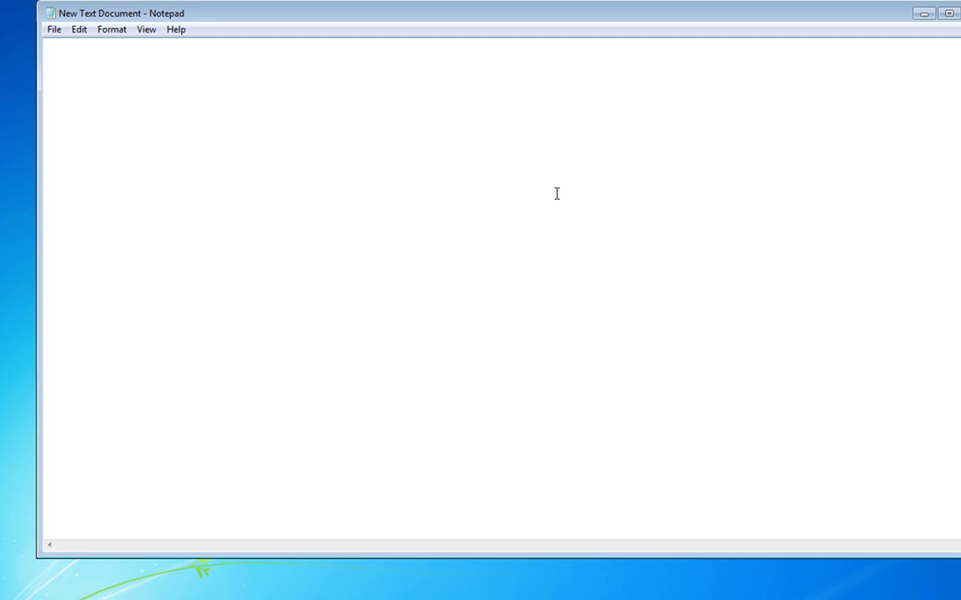
text(""")
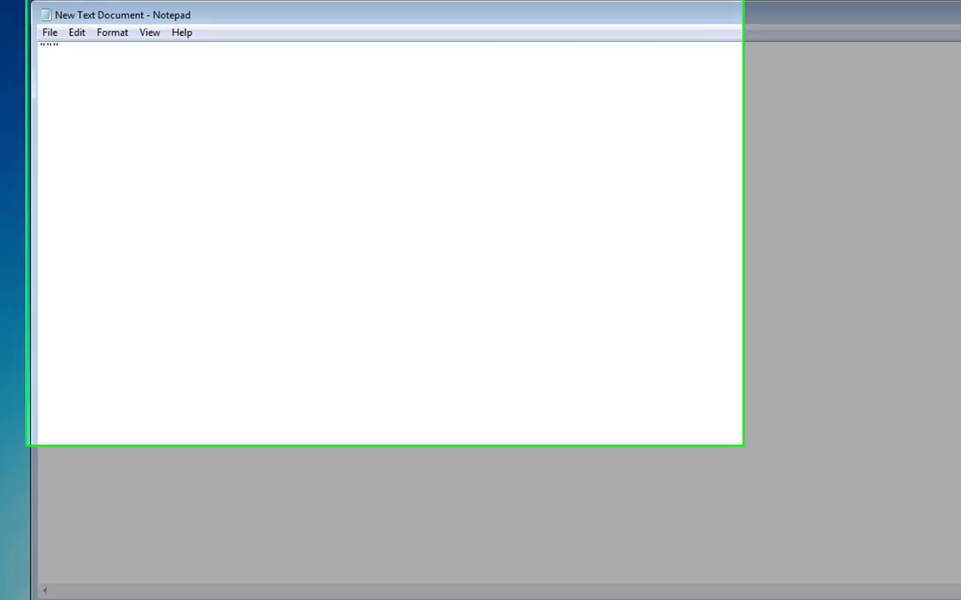
text(@@@@@@@@@)
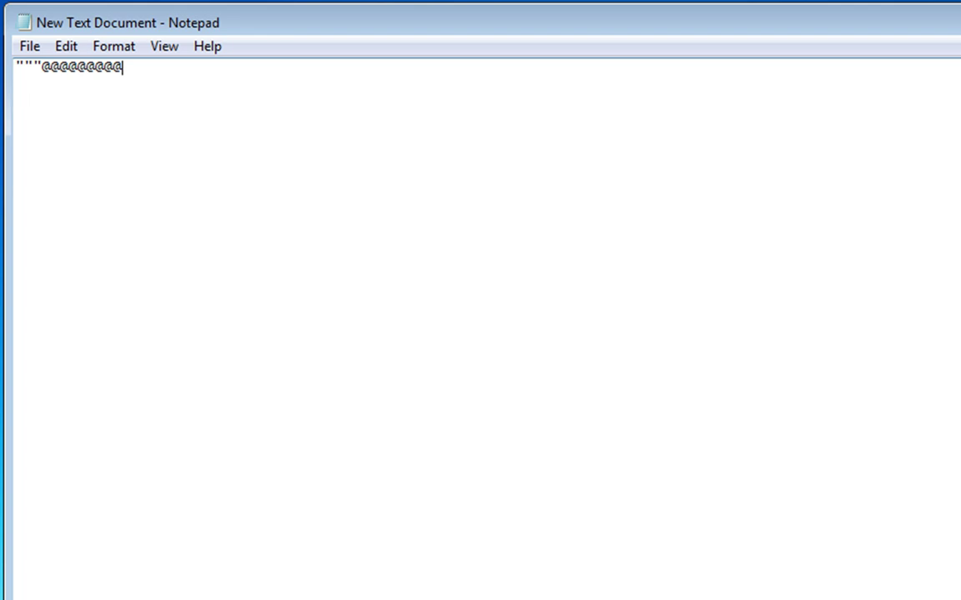
key(alt+F4)
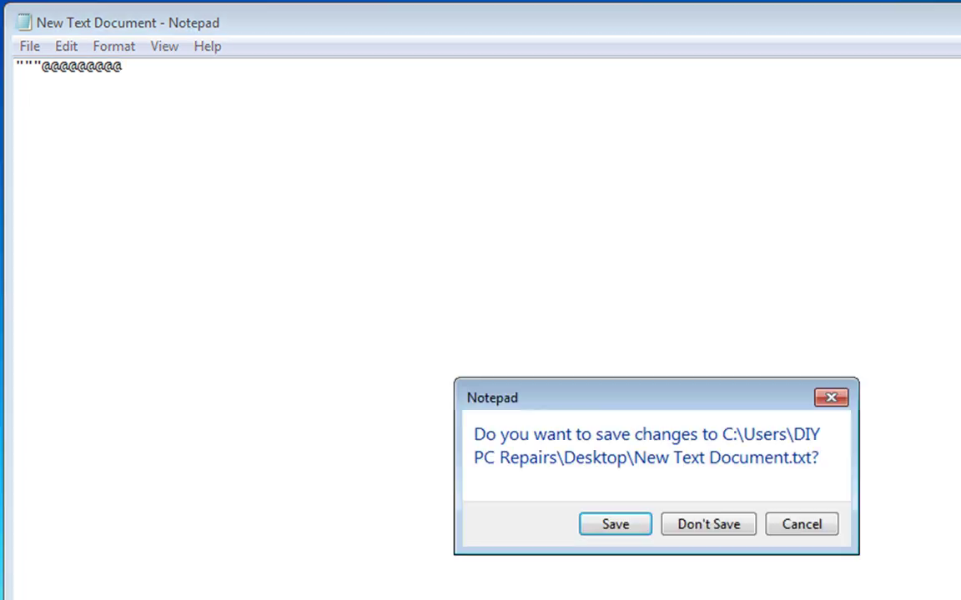
Choose Don't Save so Notepad closes without keeping the test text.
click(719, 525)
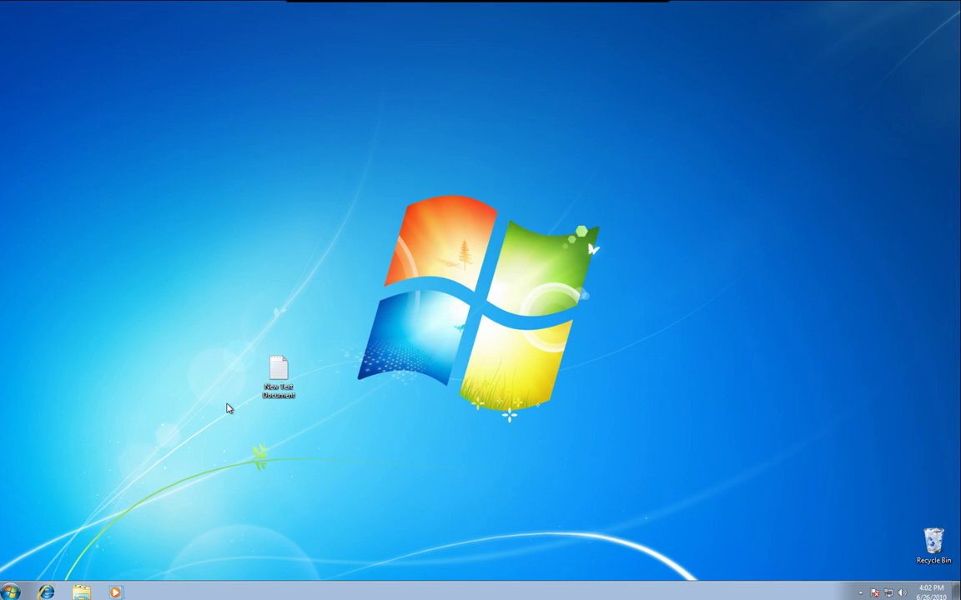
Go from the Start menu to Control Panel's Clock, Language, and Region category.
click(11, 593)
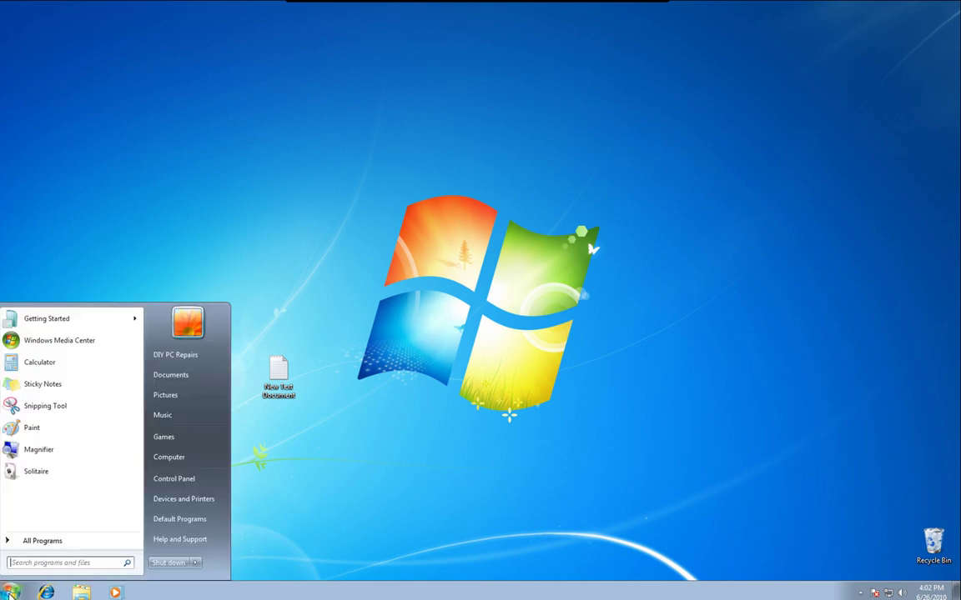
click(197, 479)
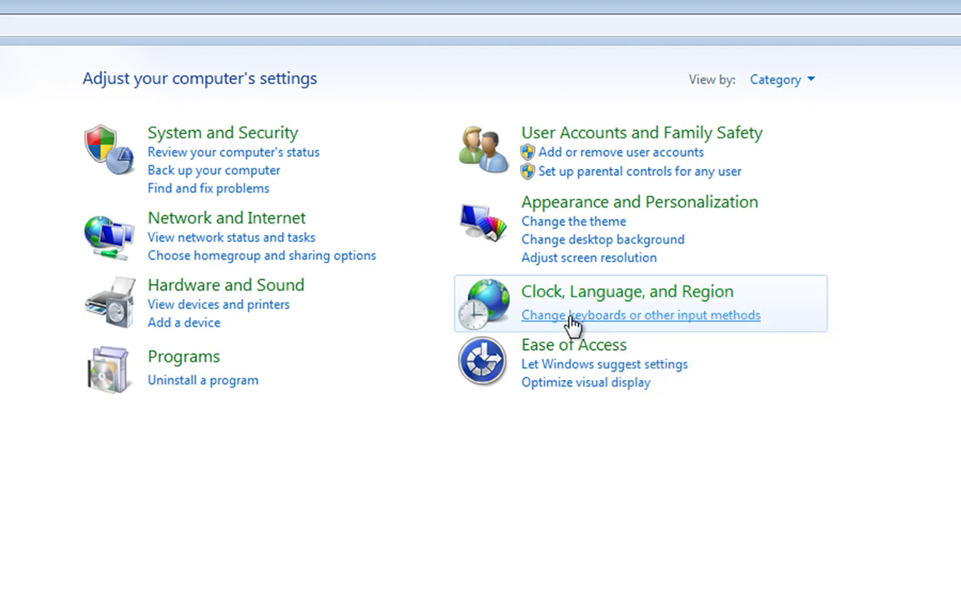
click(590, 298)
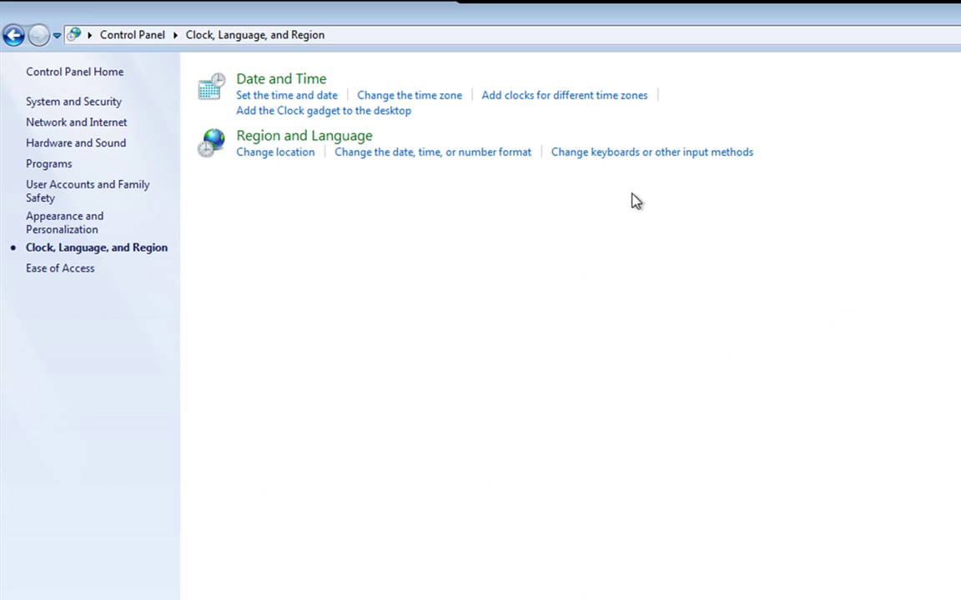
Open Region and Language's keyboard settings and the Text Services and Input Languages dialog, centring both windows.
click(699, 161)
drag(436, 144, 800, 234)
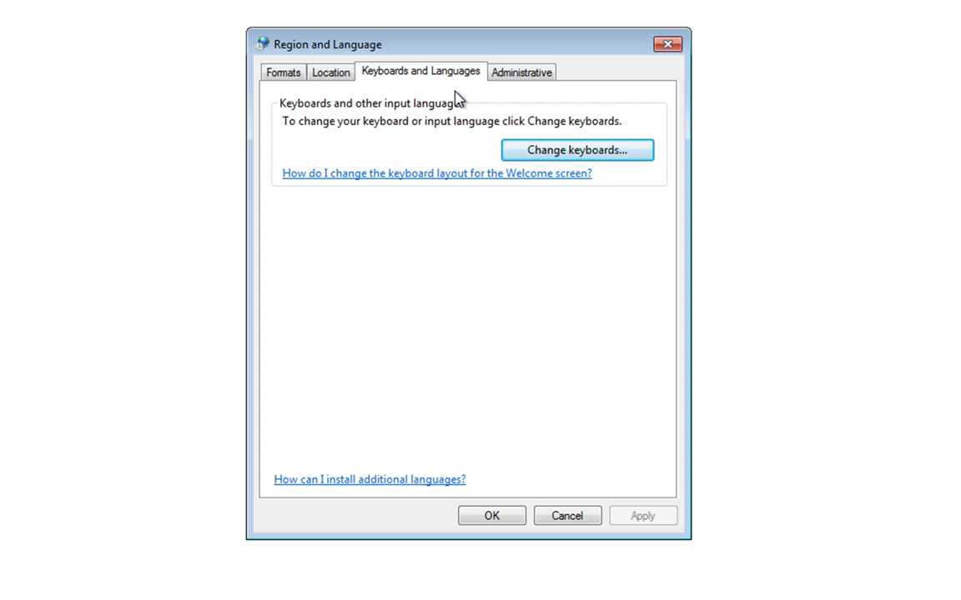
click(608, 154)
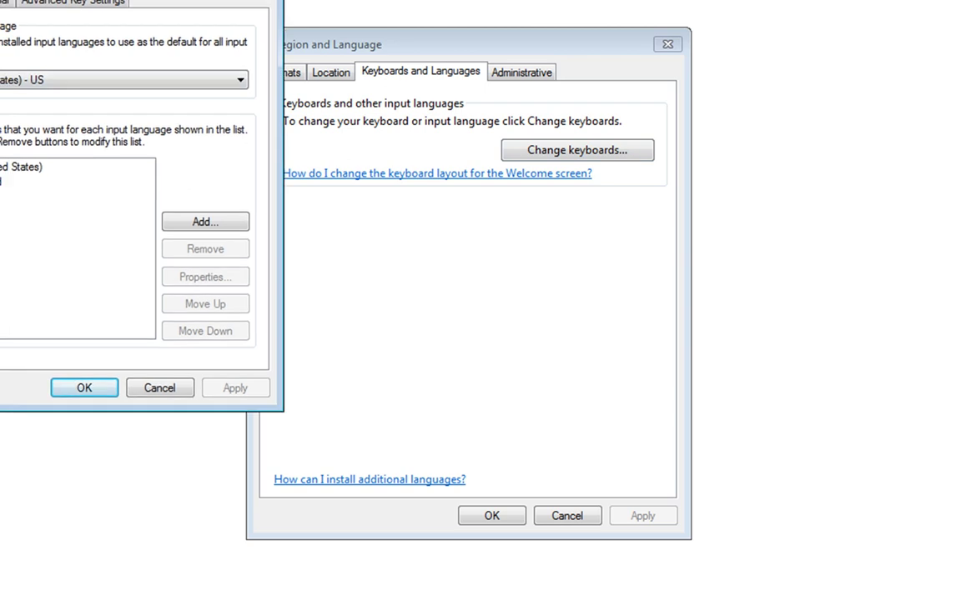
drag(138, 0, 521, 51)
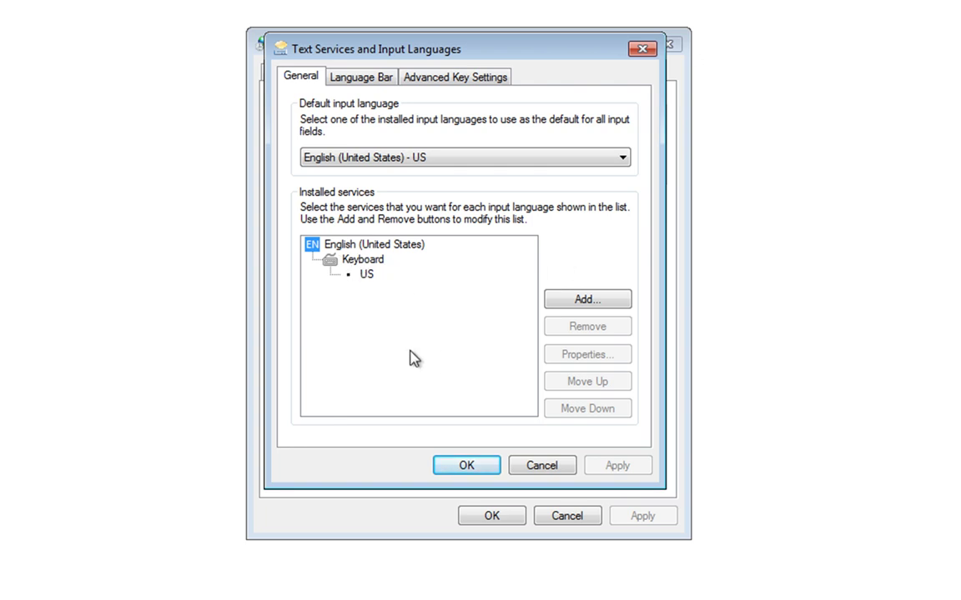
Add the United Kingdom keyboard under English (United Kingdom) as a new input language.
click(567, 304)
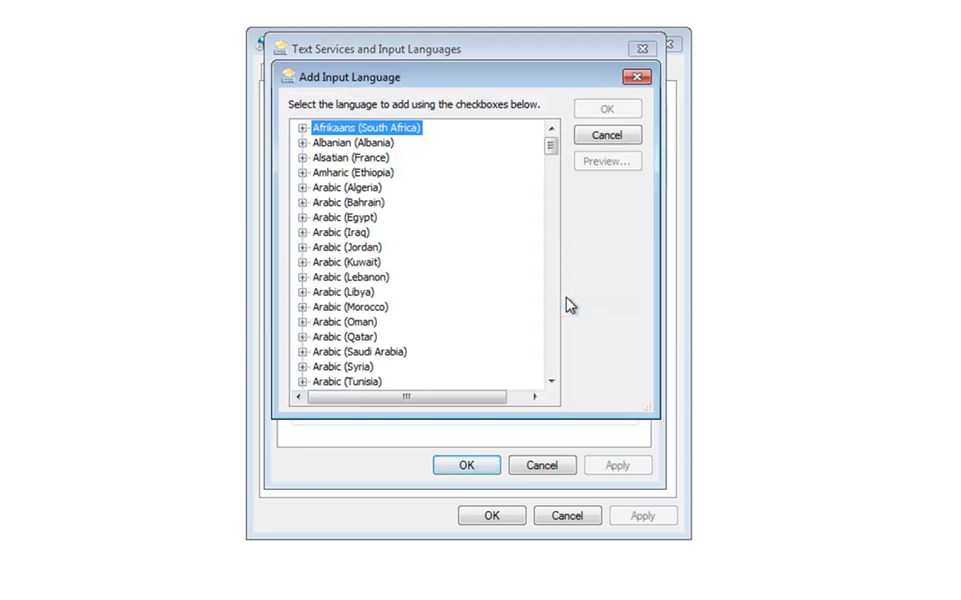
drag(519, 80, 514, 50)
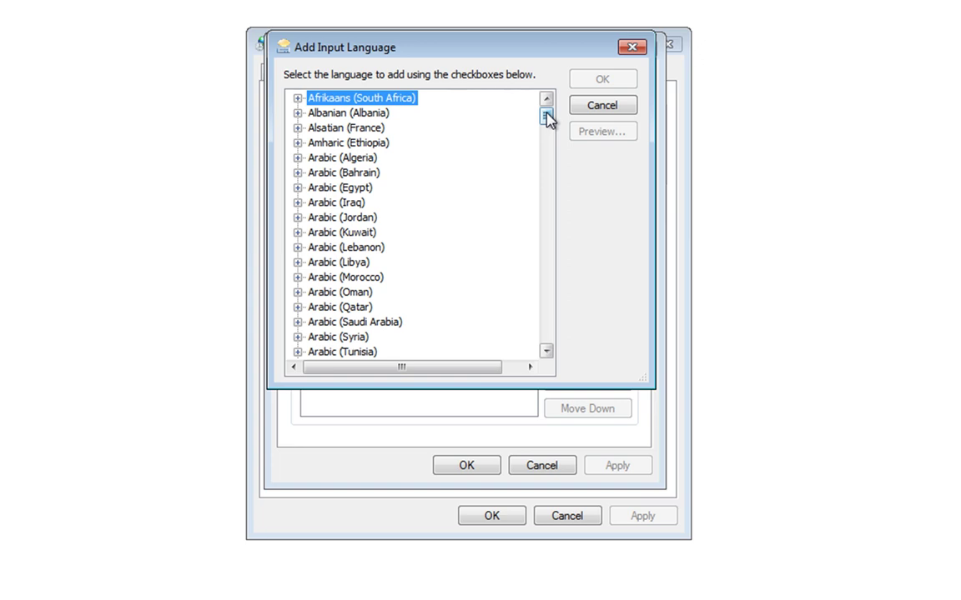
drag(547, 119, 542, 174)
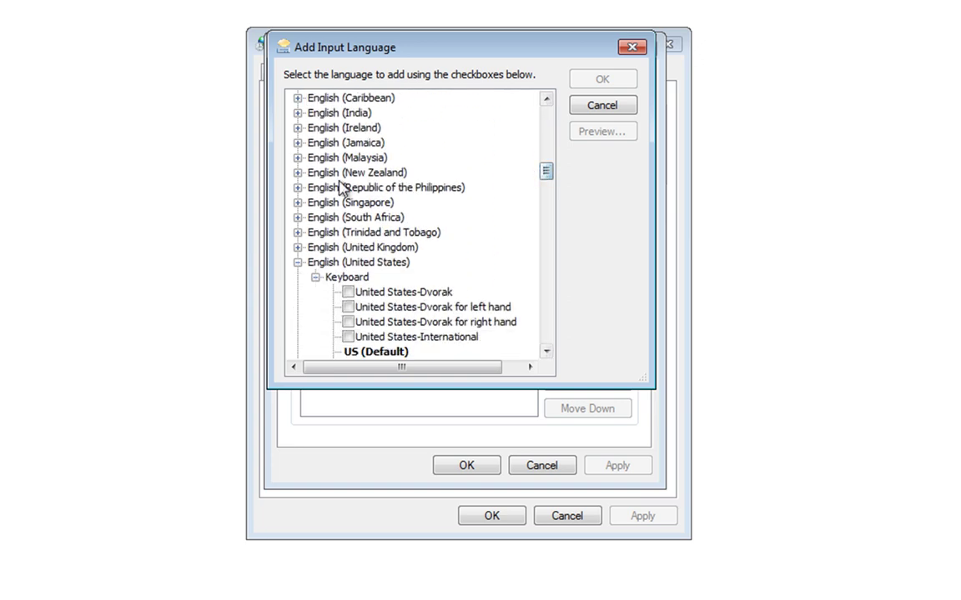
click(298, 248)
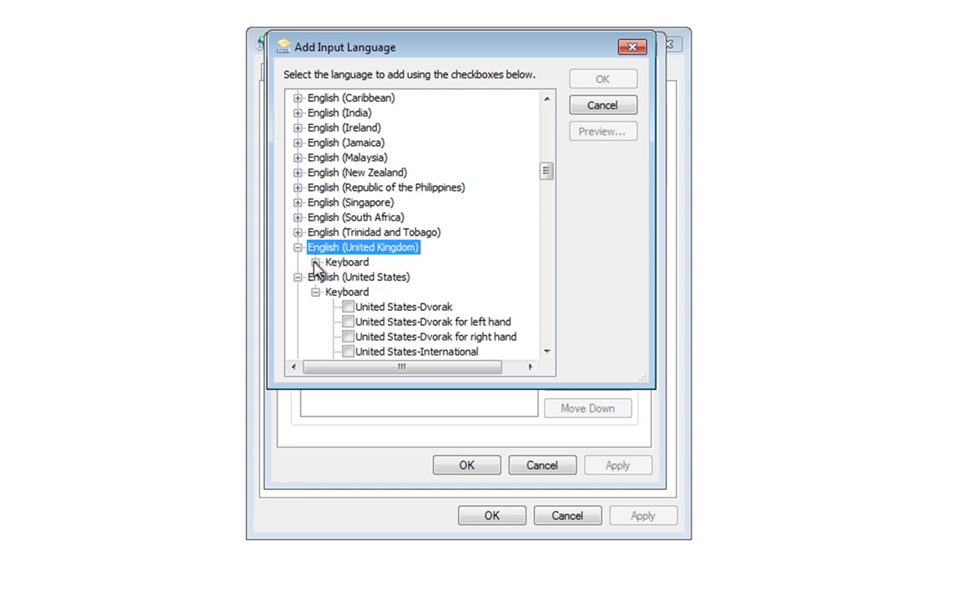
click(315, 263)
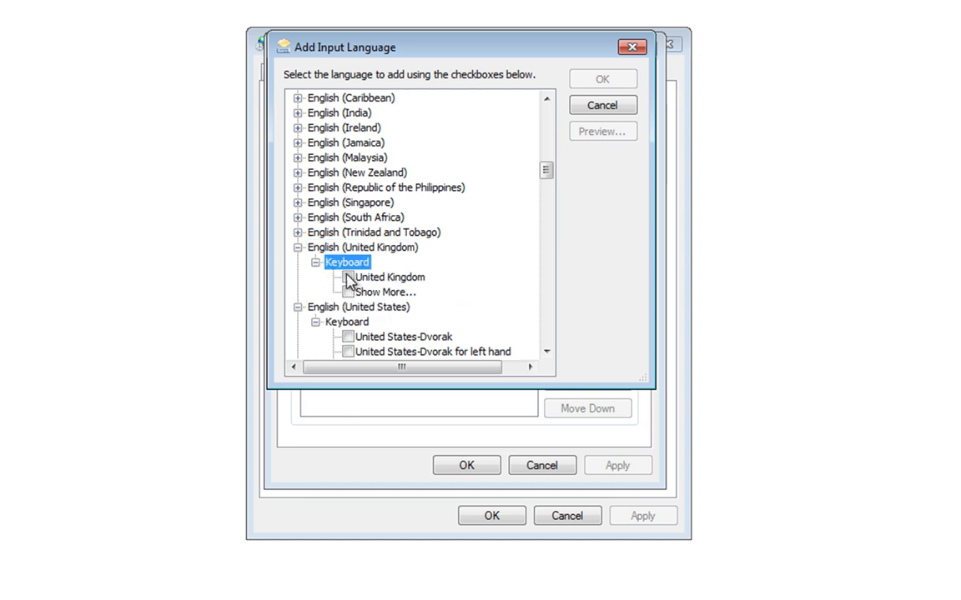
click(348, 278)
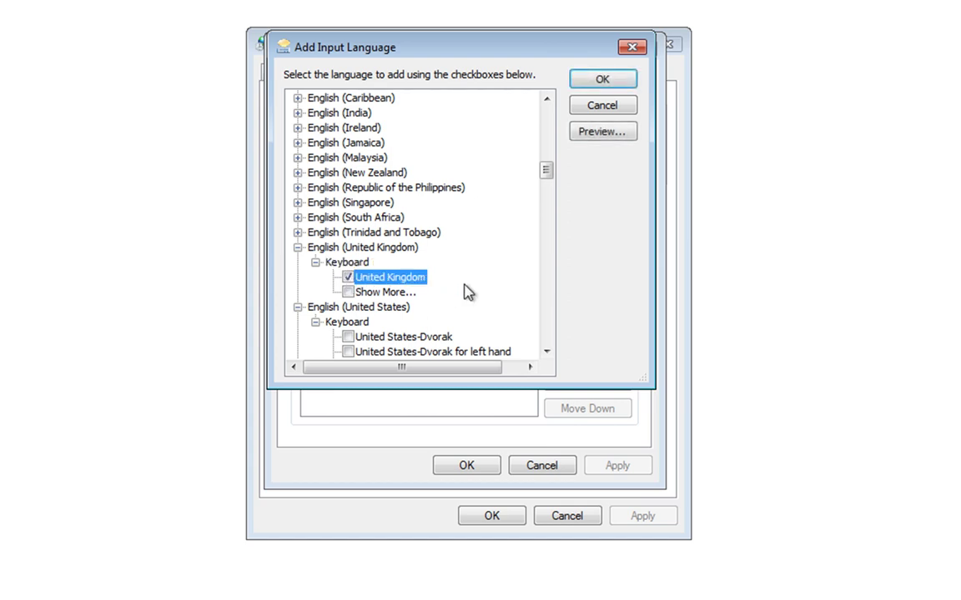
click(607, 80)
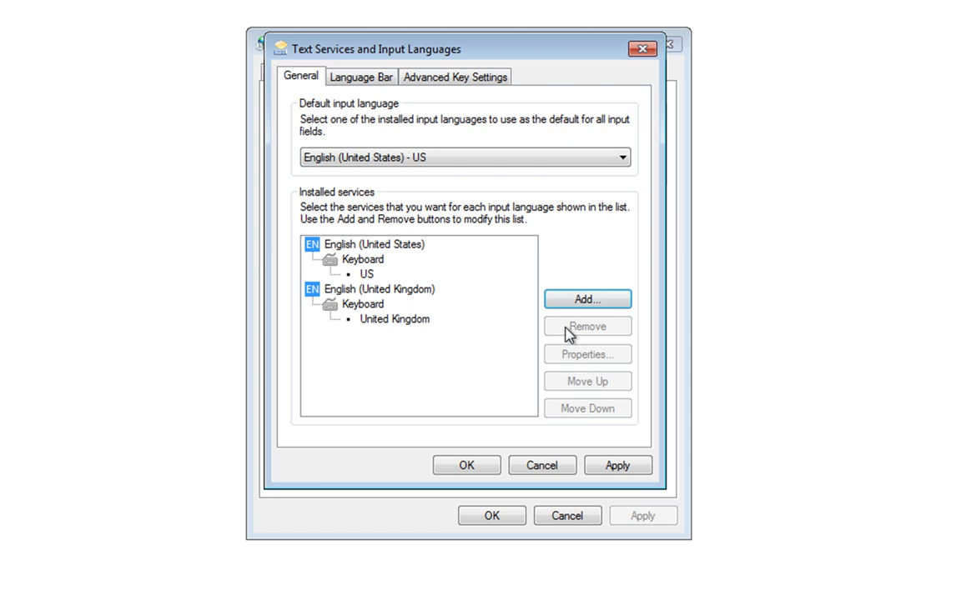
Make English (United Kingdom) - United Kingdom the default input language and apply it.
click(623, 157)
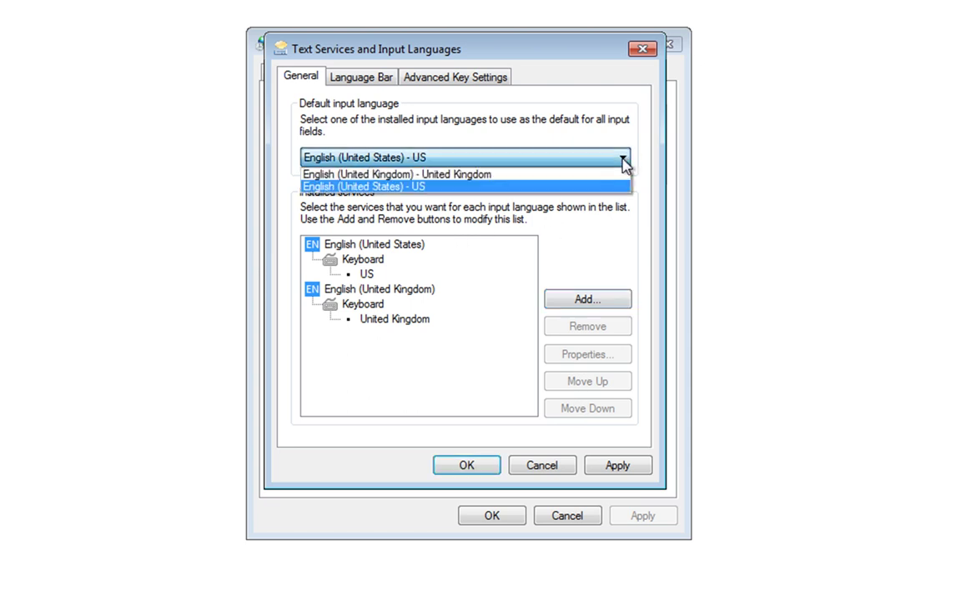
click(560, 184)
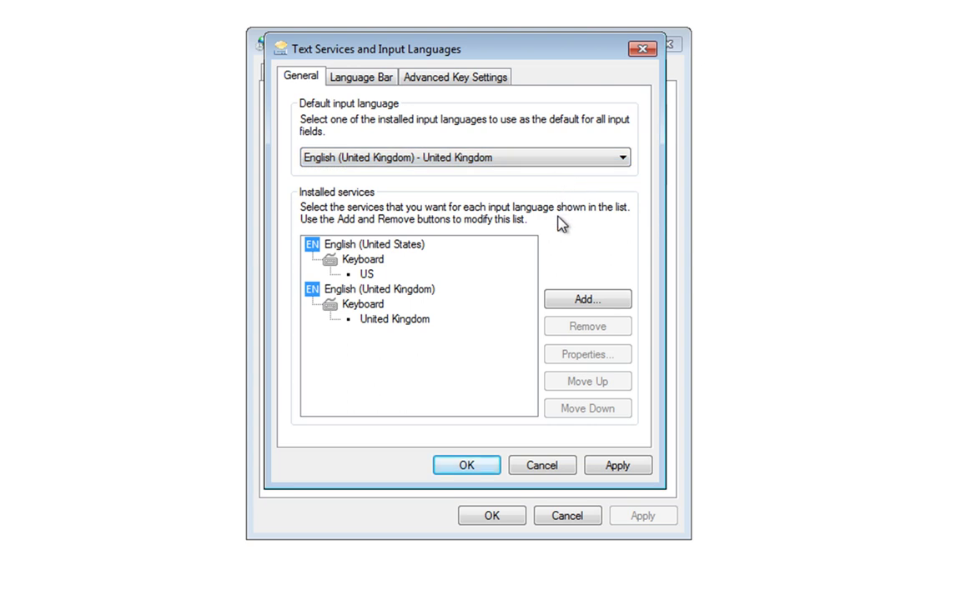
click(621, 466)
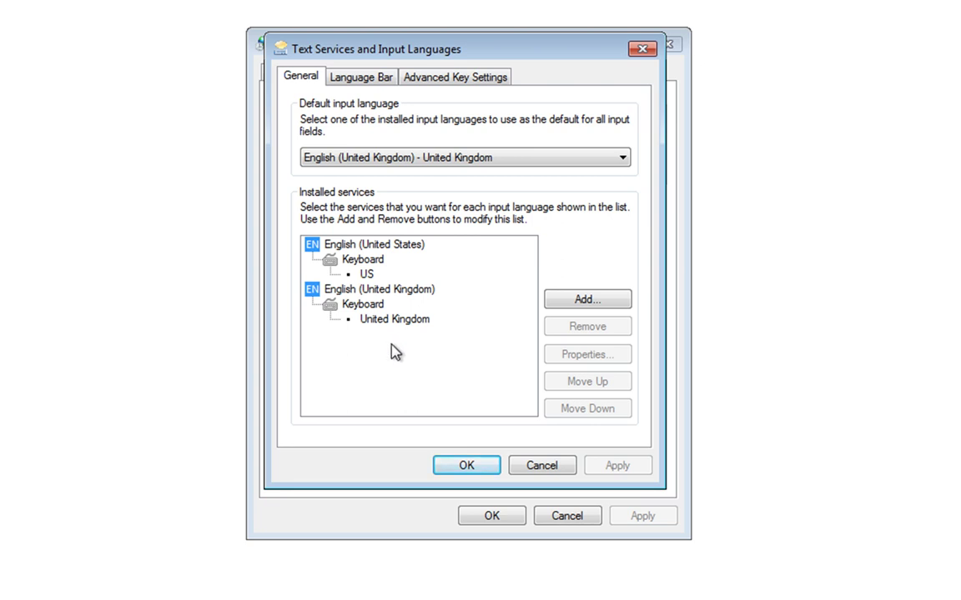
Remove the English (United States) US keyboard and apply the change.
click(366, 273)
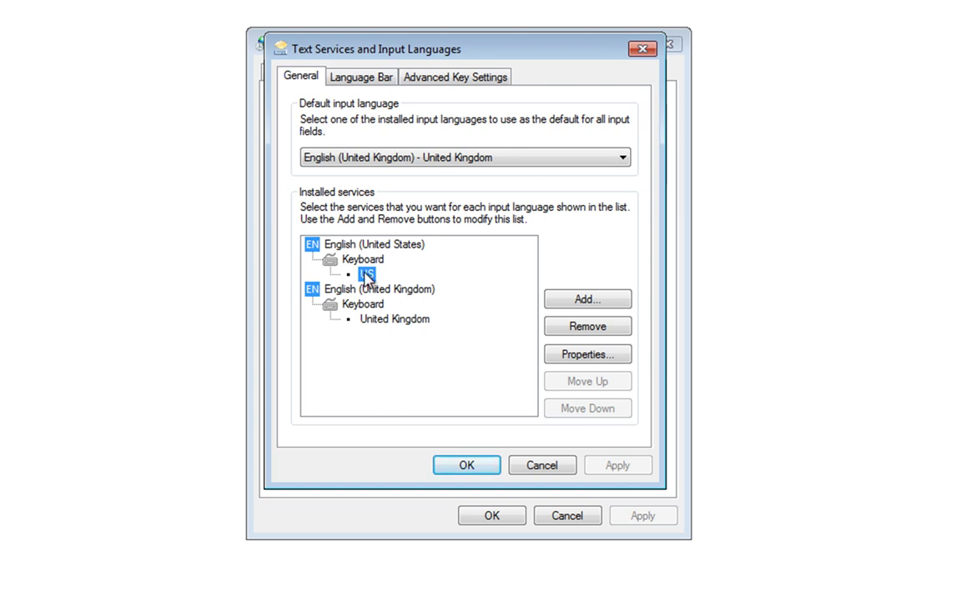
click(599, 330)
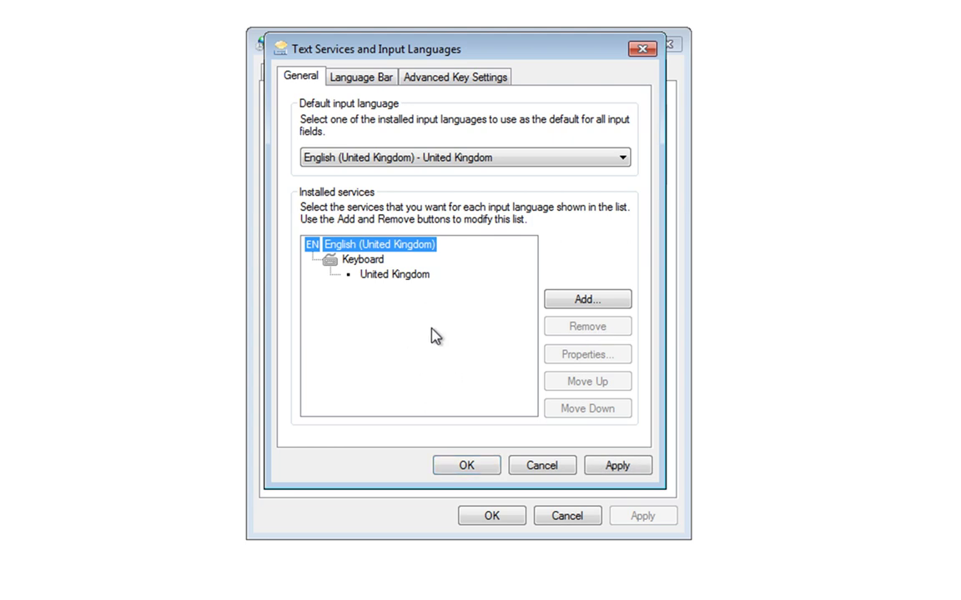
click(632, 472)
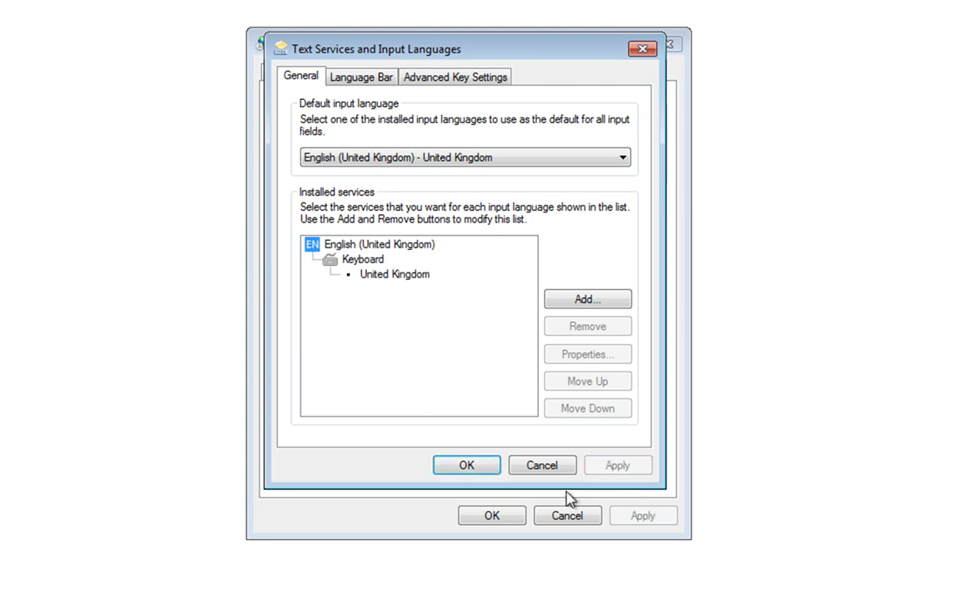
Save the language settings, then retest Notepad with @@@@@@@@ and """"""""" and close without saving.
click(464, 467)
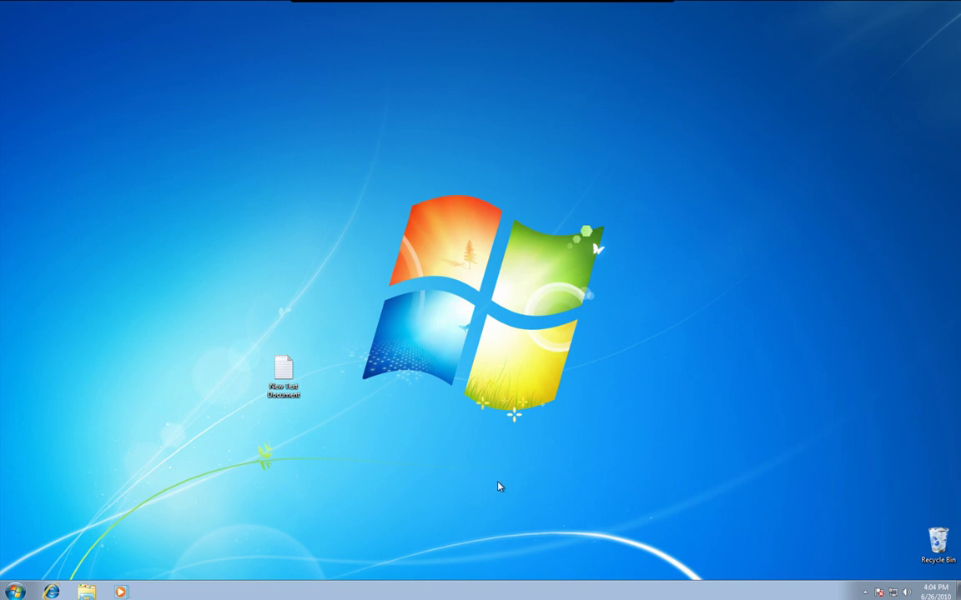
double_click(284, 375)
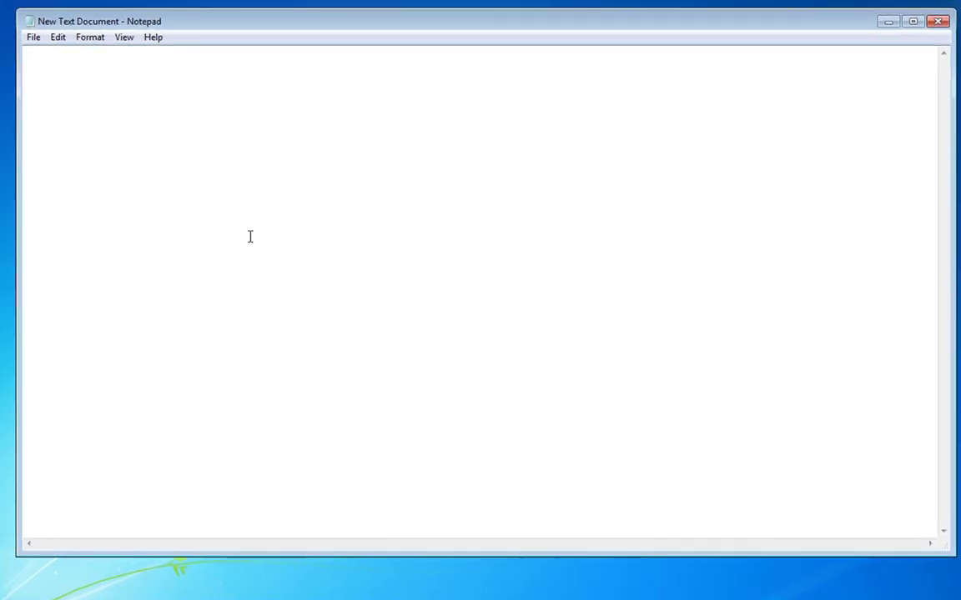
text(@@@@@@@@)
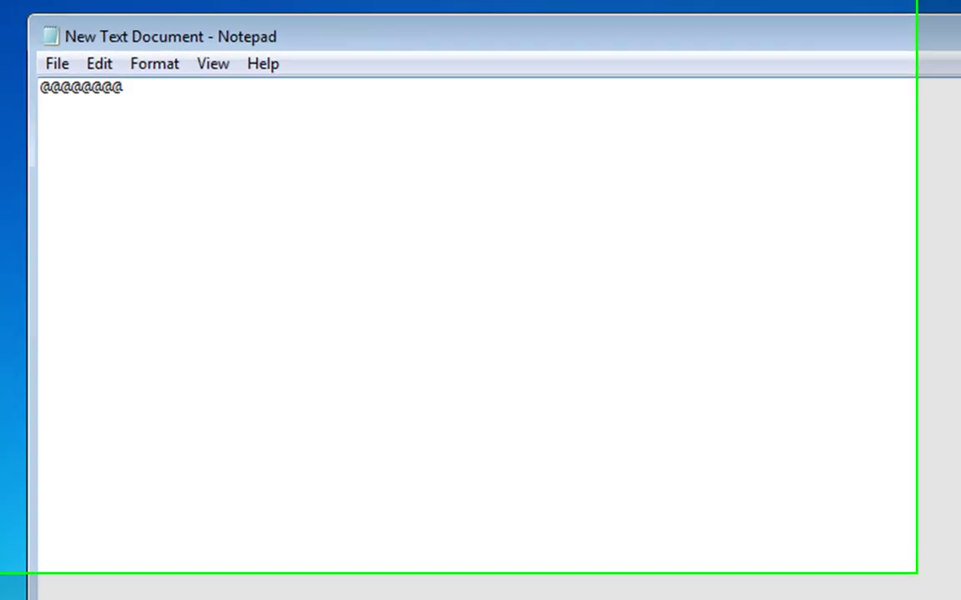
text("""""")
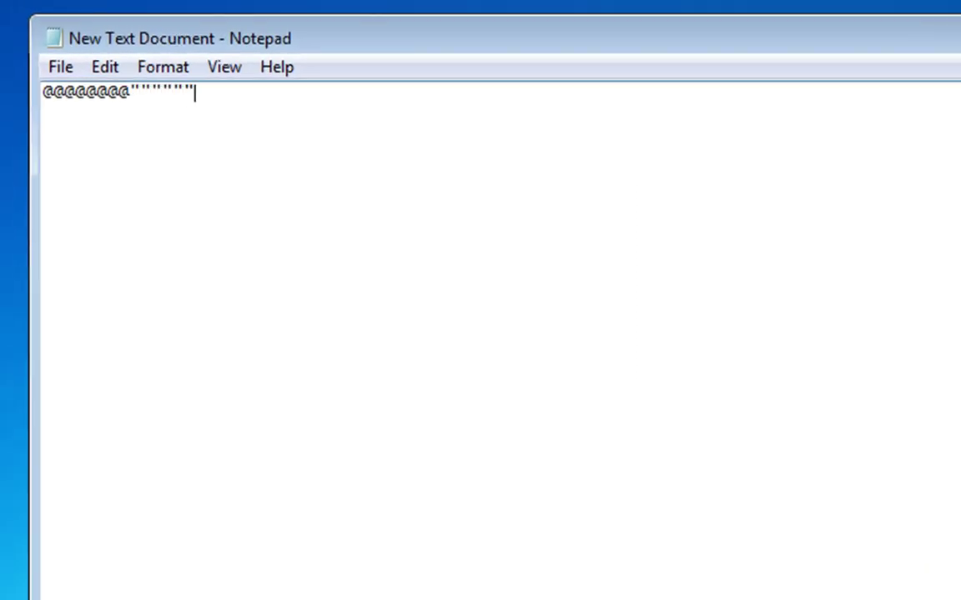
text(""")
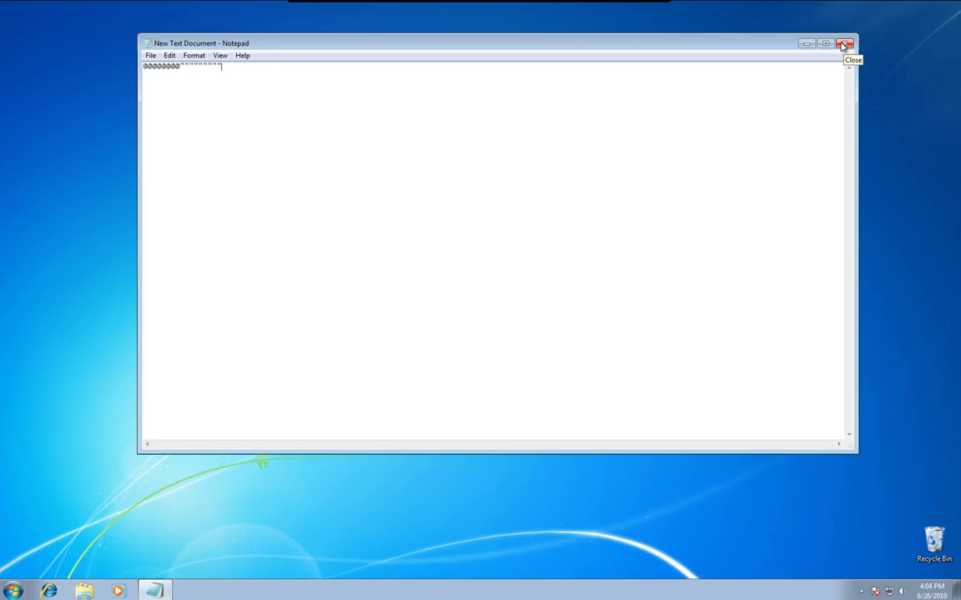
click(843, 46)
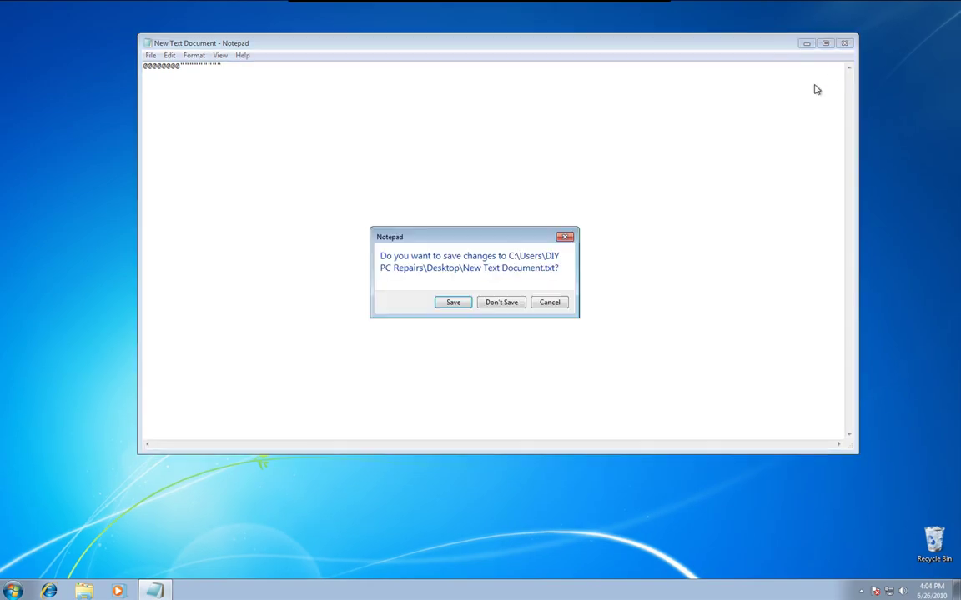
click(514, 301)
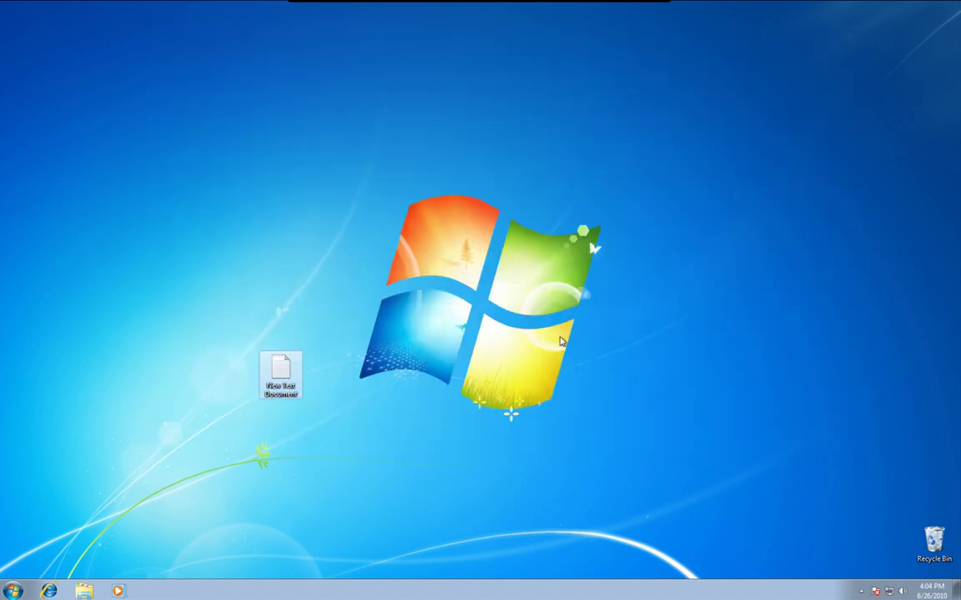